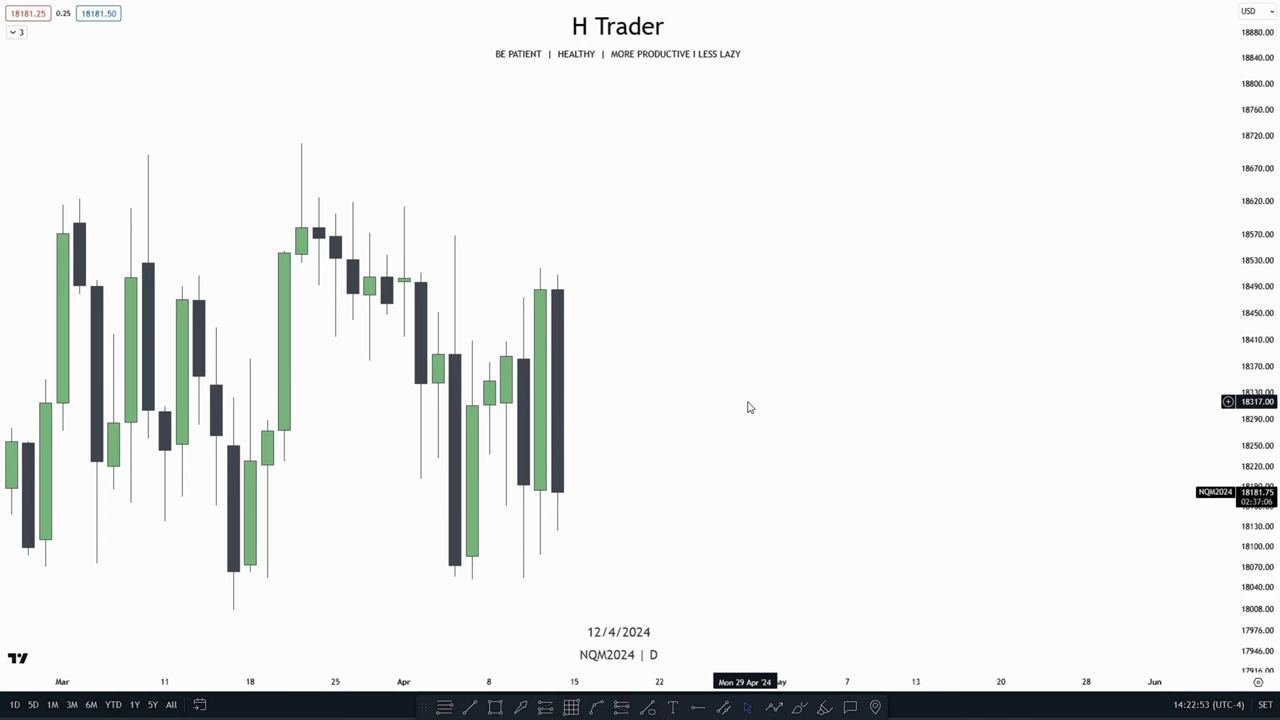
# Draw a short horizontal trend line at the 18451.75 high of the small green early-April candle, ending at the adjacent dark candle.
pyautogui.hscroll(-1, 600, 380)
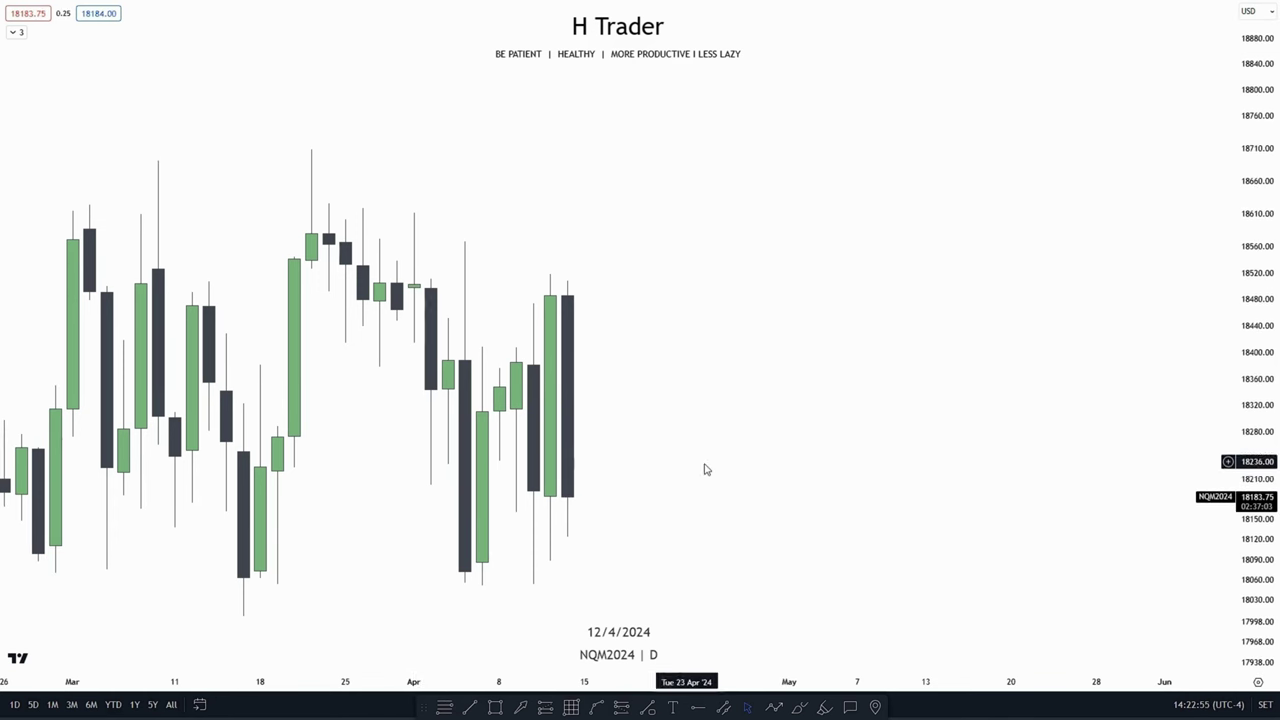
pyautogui.click(449, 318)
pyautogui.click(465, 318)
# Draw a second short trend line at 18511.00, from the 2 April candle's high to the 4 April candle, and delete it.
pyautogui.click(468, 704)
pyautogui.click(430, 279)
pyautogui.click(465, 279)
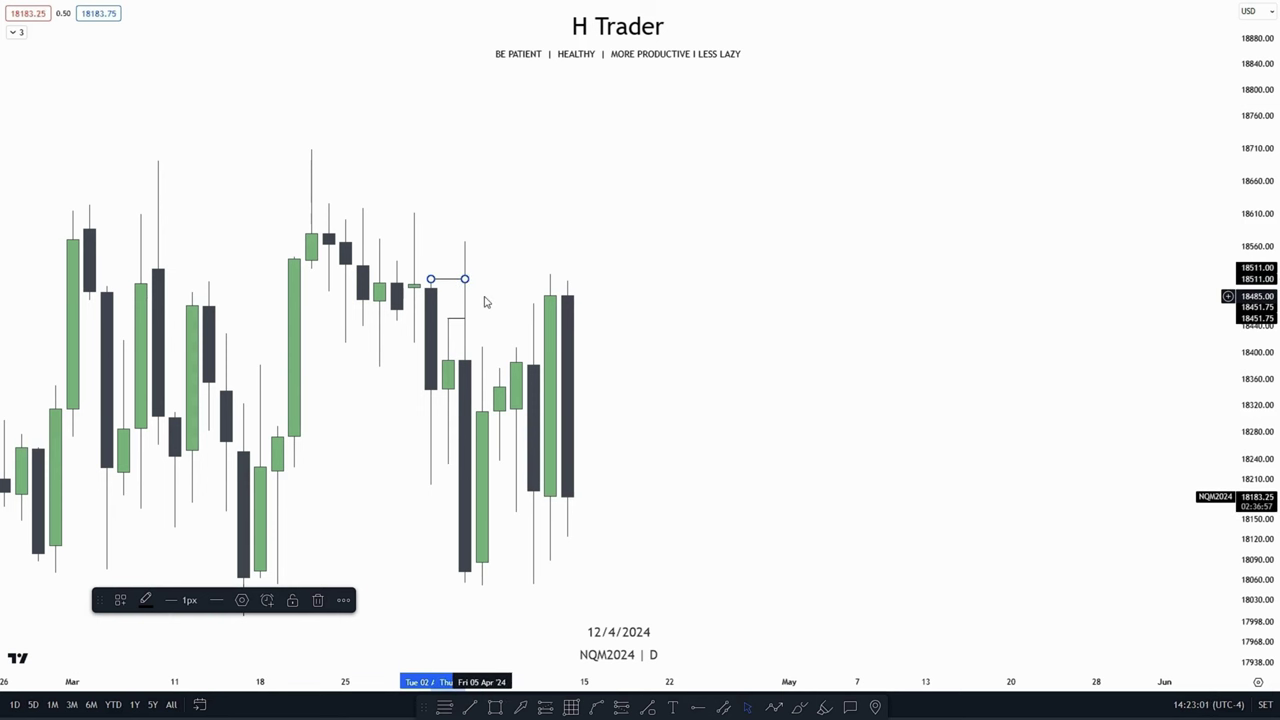
pyautogui.press('Delete')
# Move the short trend line down to 18055.25, from the low of the 4 April candle to the 5 April candle.
pyautogui.moveTo(483, 289); pyautogui.dragTo(514, 266)
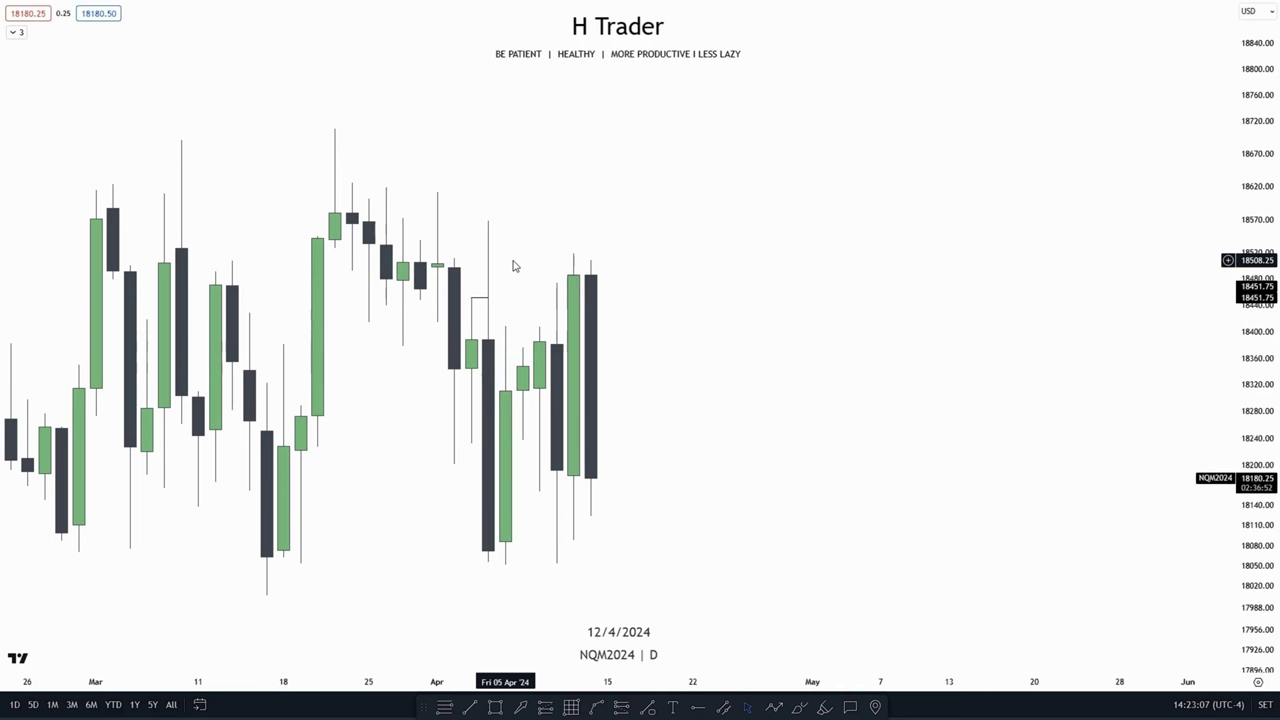
pyautogui.moveTo(514, 261); pyautogui.dragTo(543, 289)
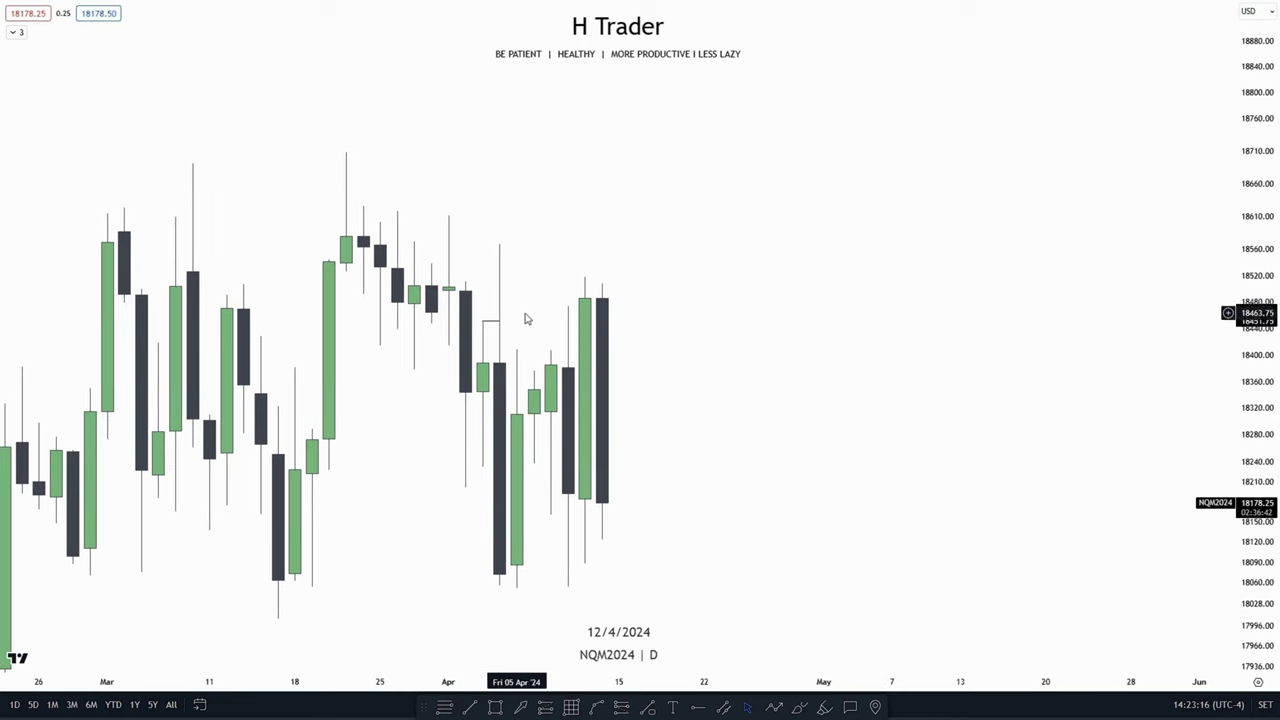
pyautogui.moveTo(511, 323); pyautogui.dragTo(511, 251)
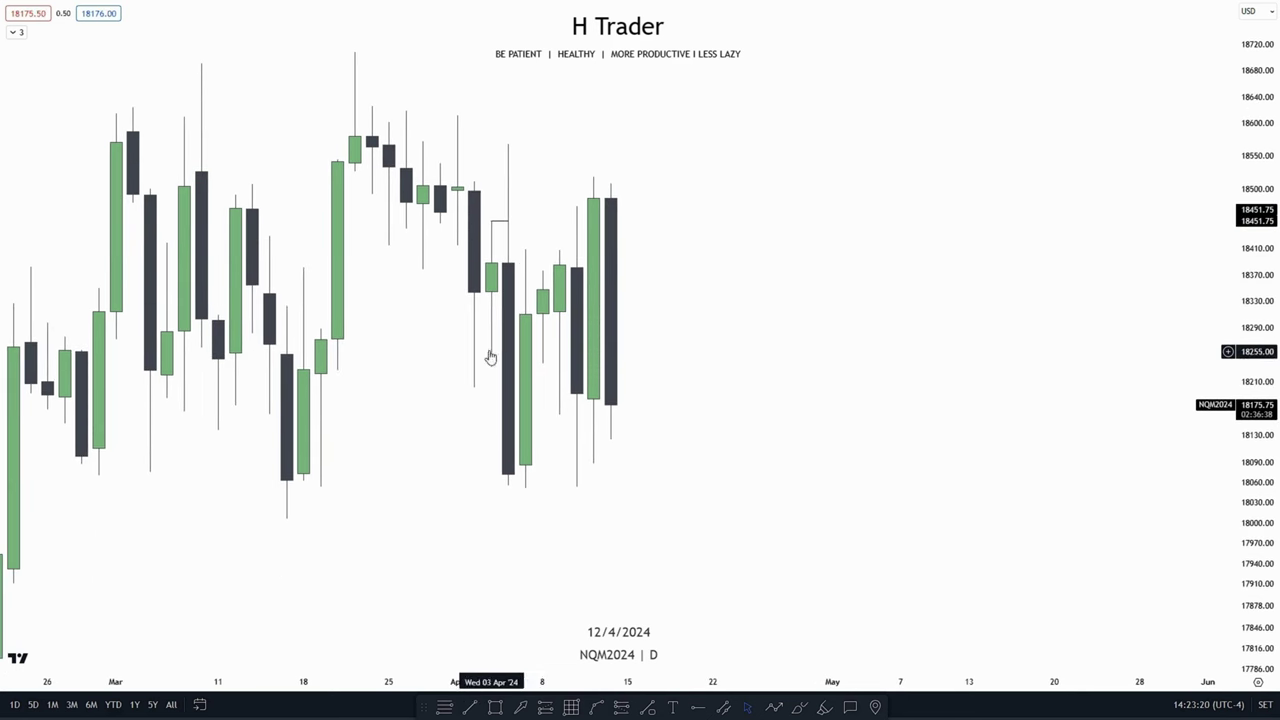
pyautogui.hscroll(1, 590, 495)
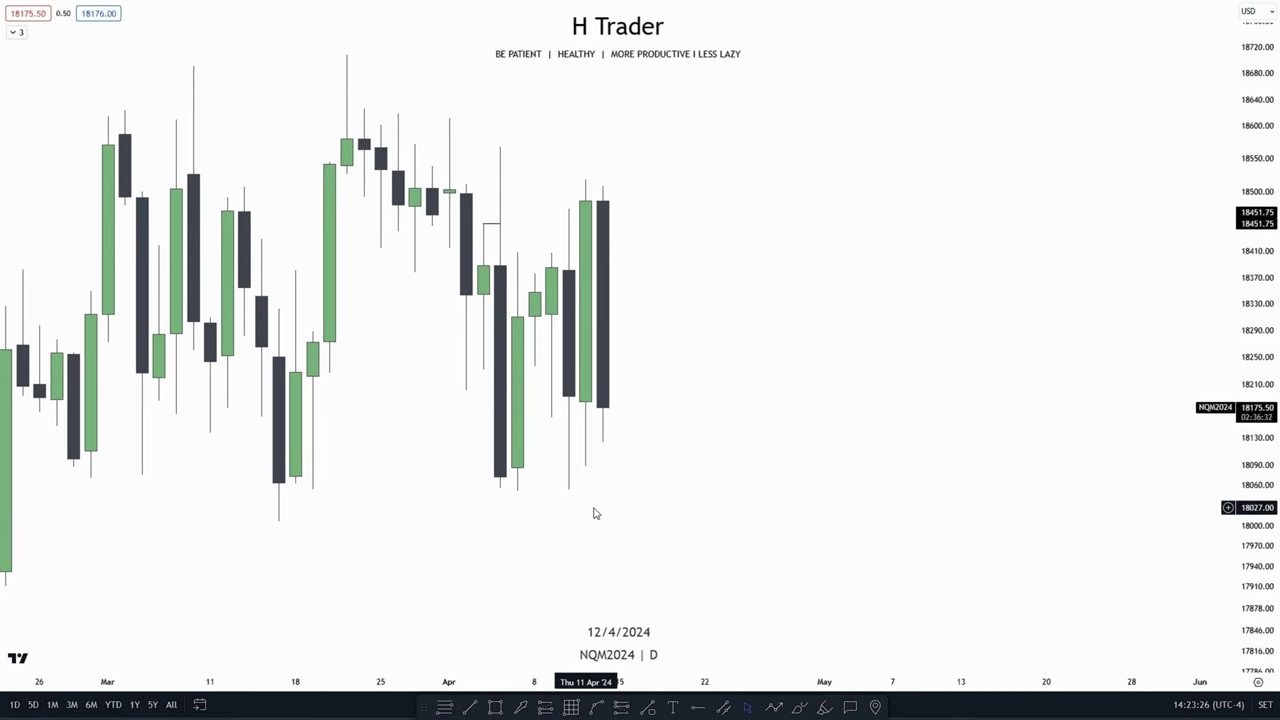
pyautogui.moveTo(482, 225); pyautogui.dragTo(500, 487)
pyautogui.moveTo(500, 226); pyautogui.dragTo(509, 486)
pyautogui.click(606, 531)
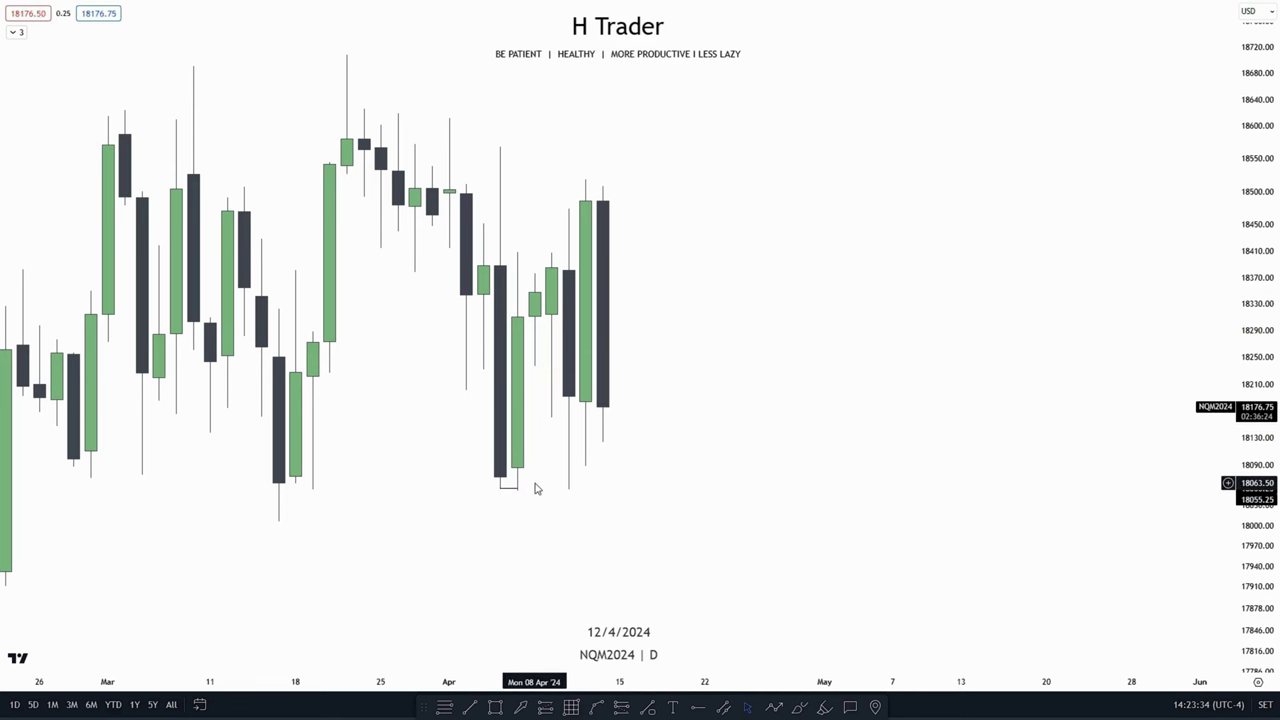
# Move both ends of the trend line to 18408.25, spanning from the 5 April candle's high to the 10 April candle.
pyautogui.moveTo(680, 483); pyautogui.dragTo(680, 531)
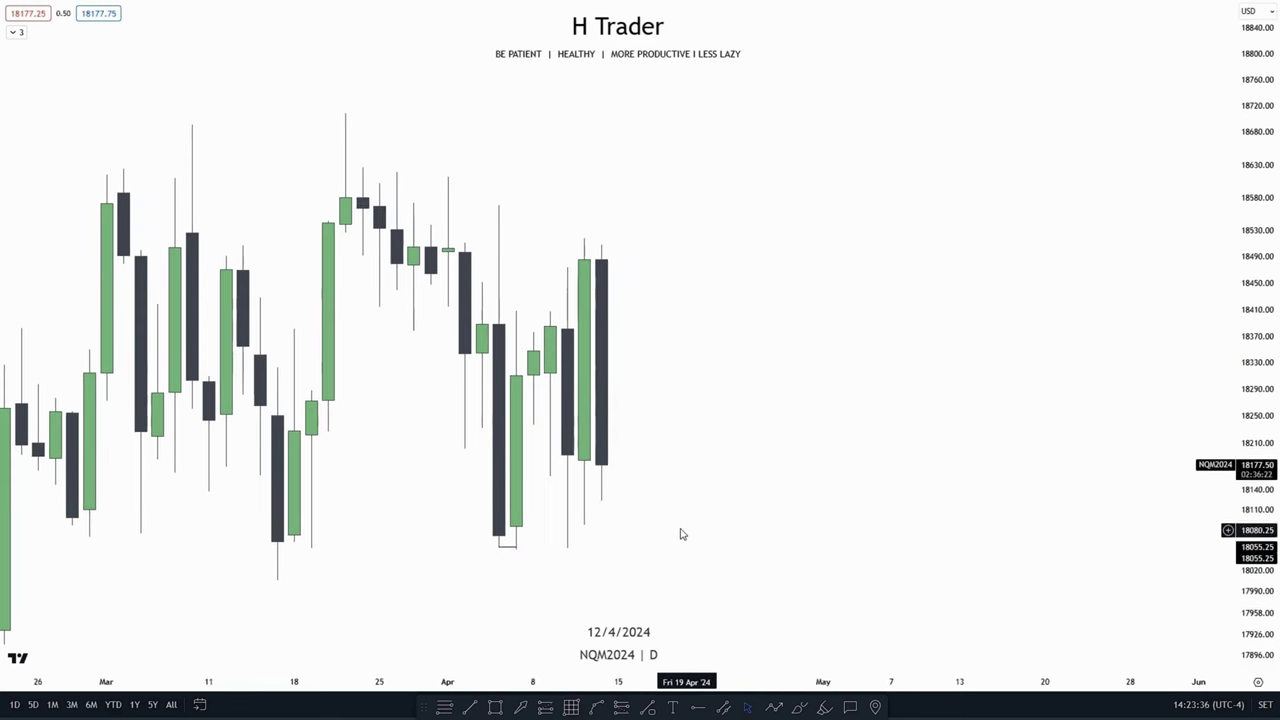
pyautogui.moveTo(517, 547); pyautogui.dragTo(516, 312)
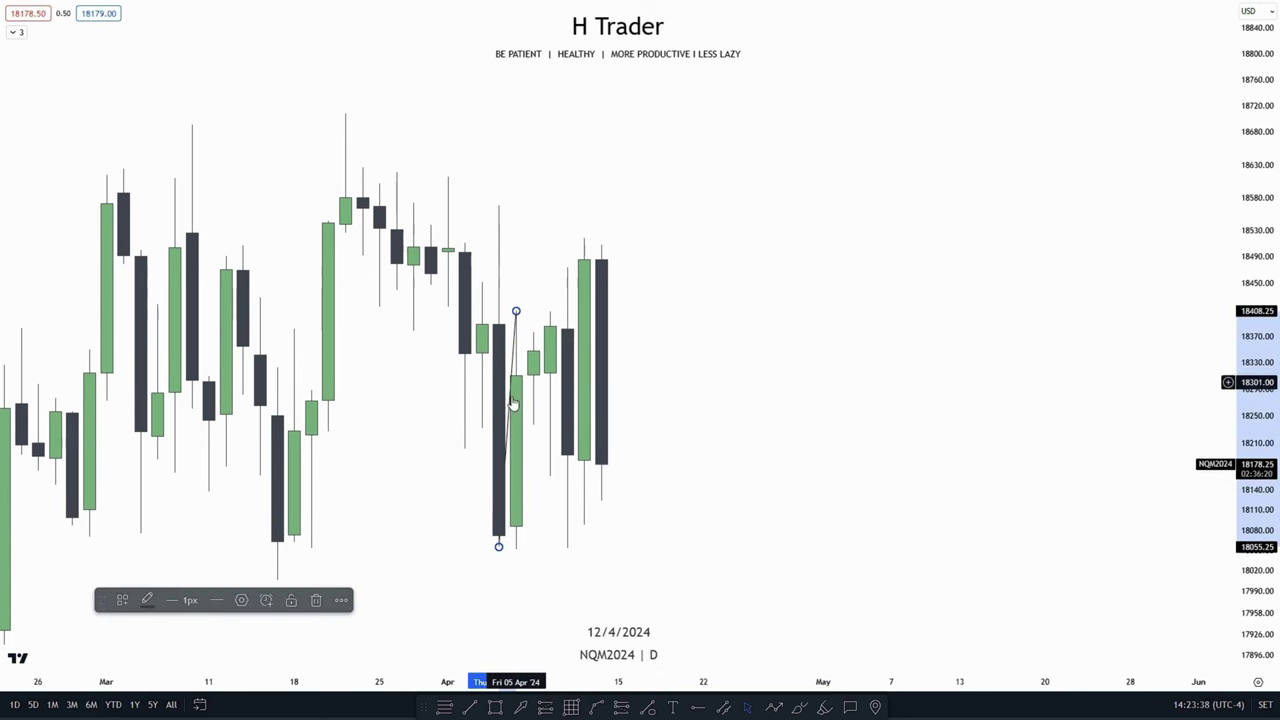
pyautogui.moveTo(499, 547)
pyautogui.mouseDown()
pyautogui.moveTo(580, 372)
pyautogui.moveTo(567, 312)
pyautogui.mouseUp()
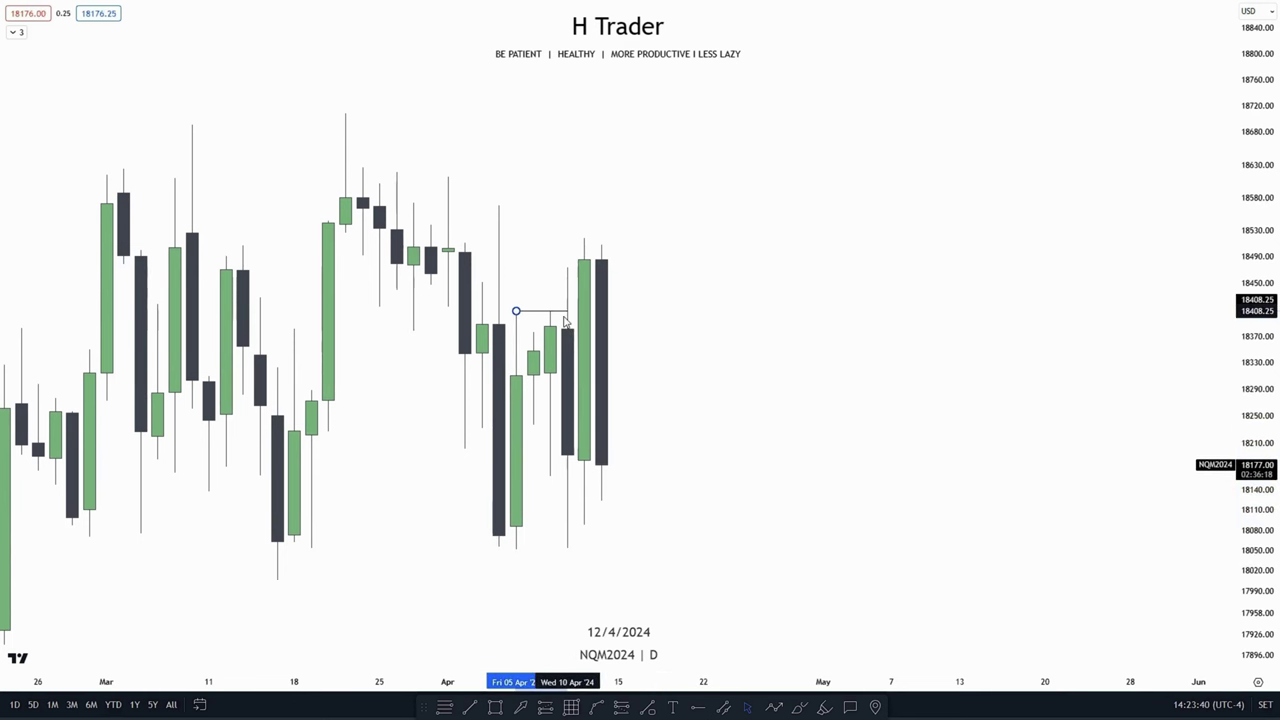
pyautogui.click(791, 434)
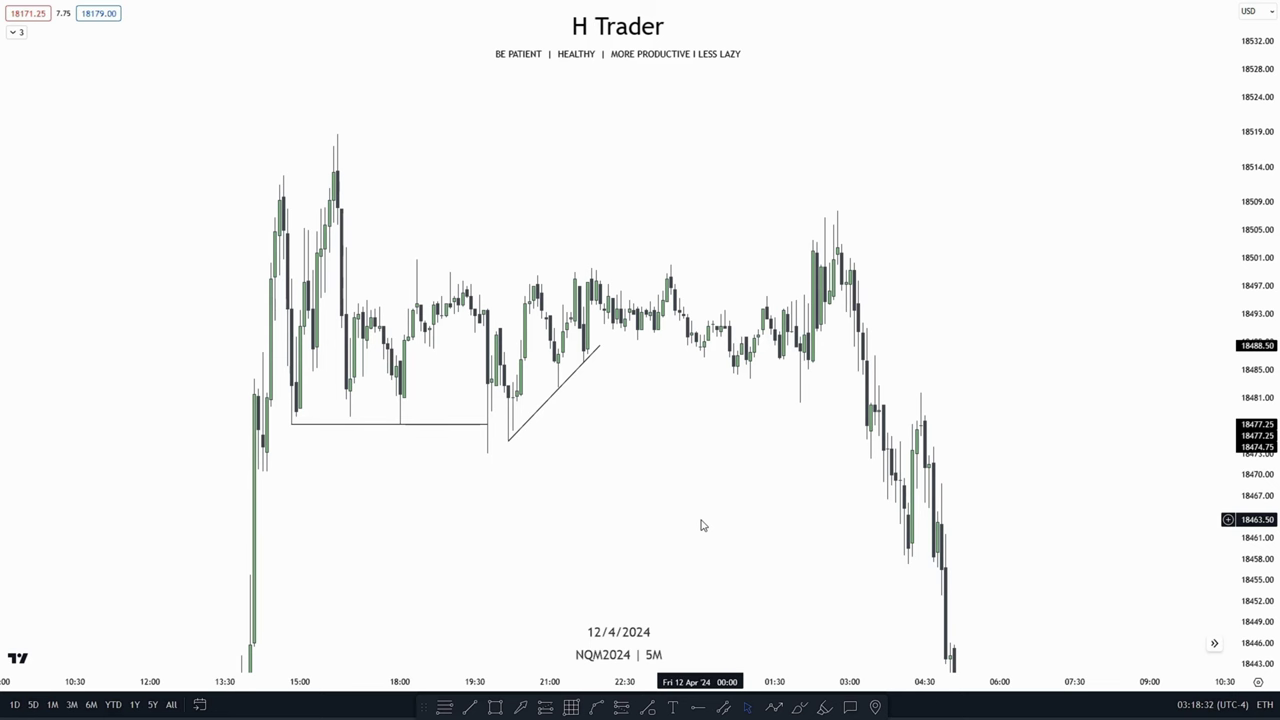
pyautogui.moveTo(600, 494); pyautogui.dragTo(674, 426)
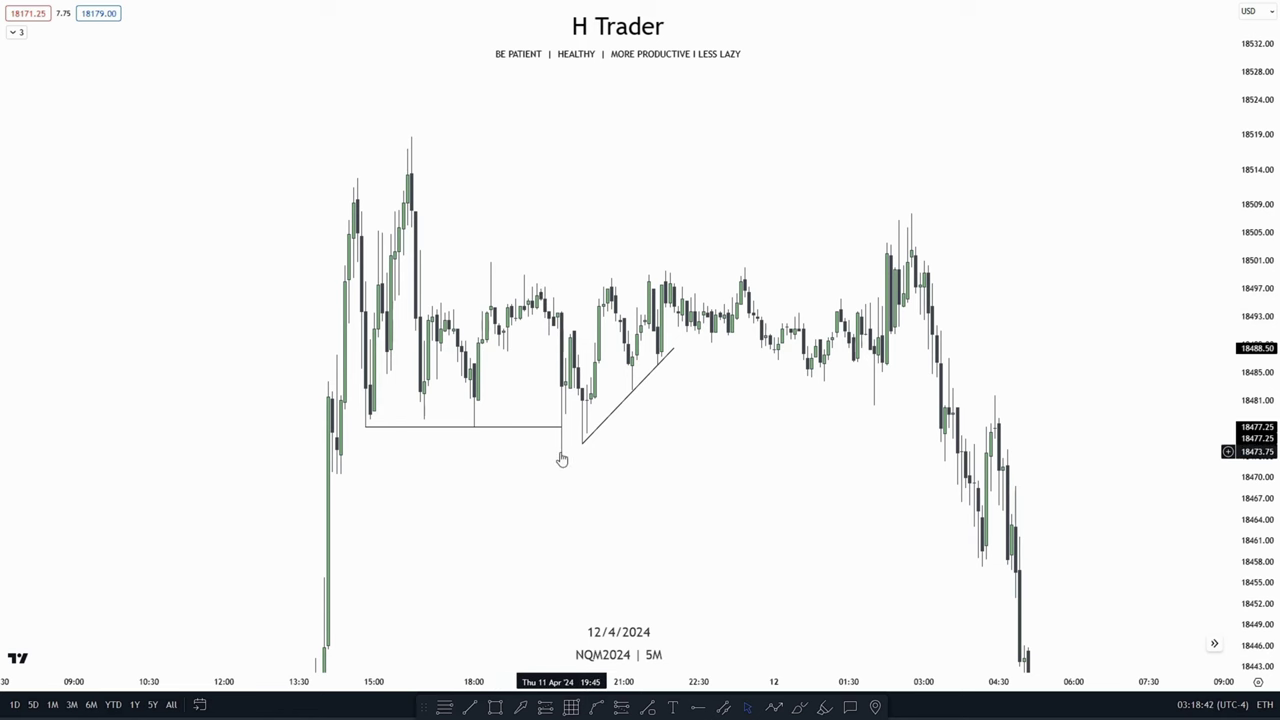
pyautogui.hscroll(3, 530, 403)
pyautogui.hscroll(2, 669, 457)
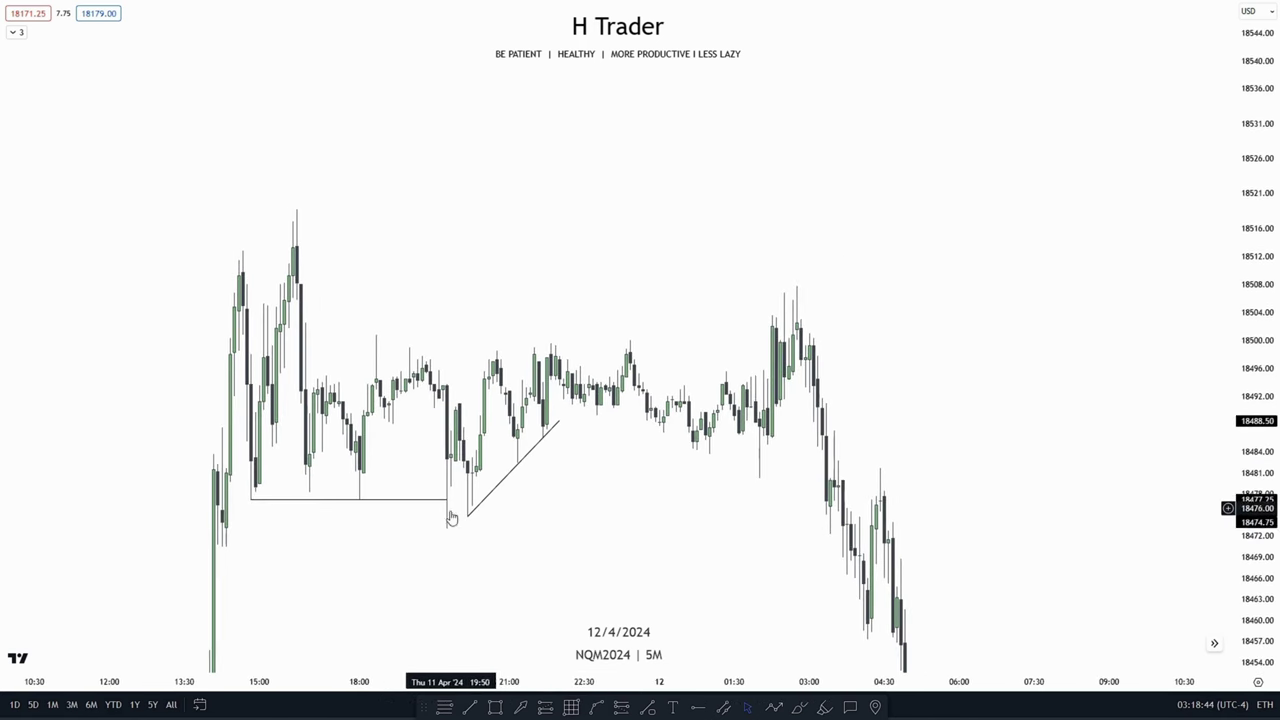
pyautogui.hscroll(2, 623, 457)
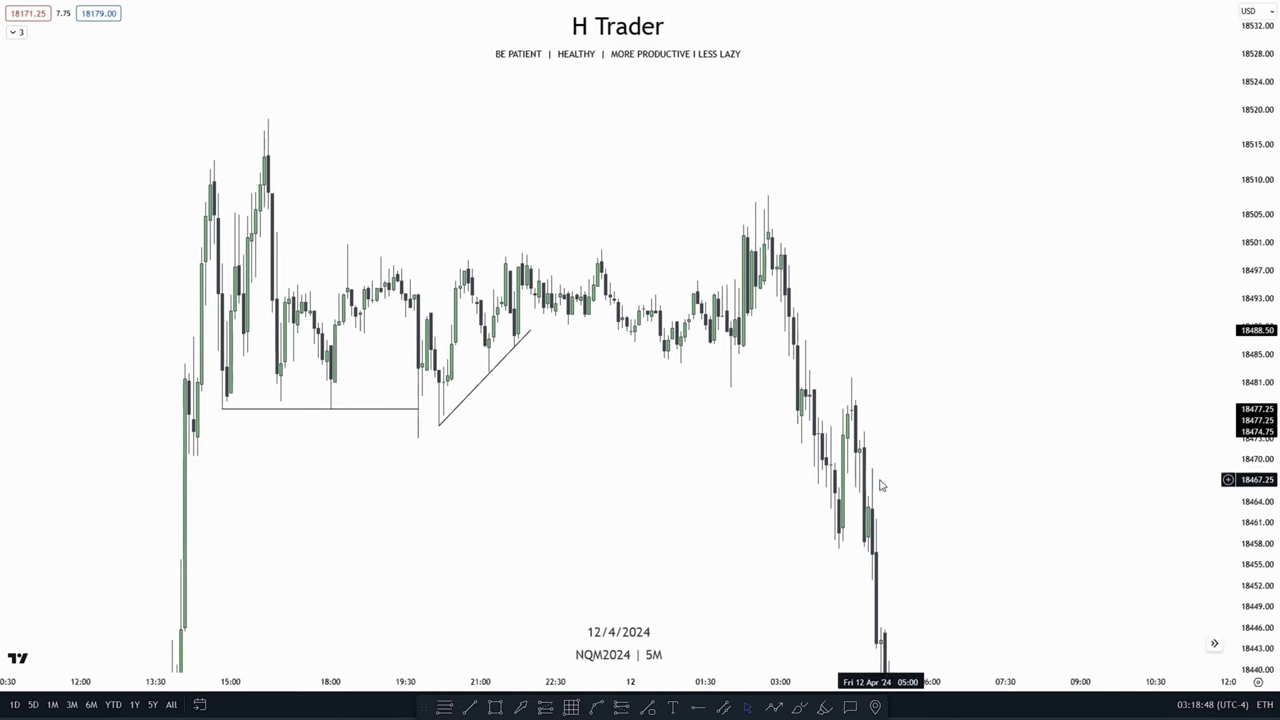
pyautogui.moveTo(671, 466); pyautogui.dragTo(694, 506)
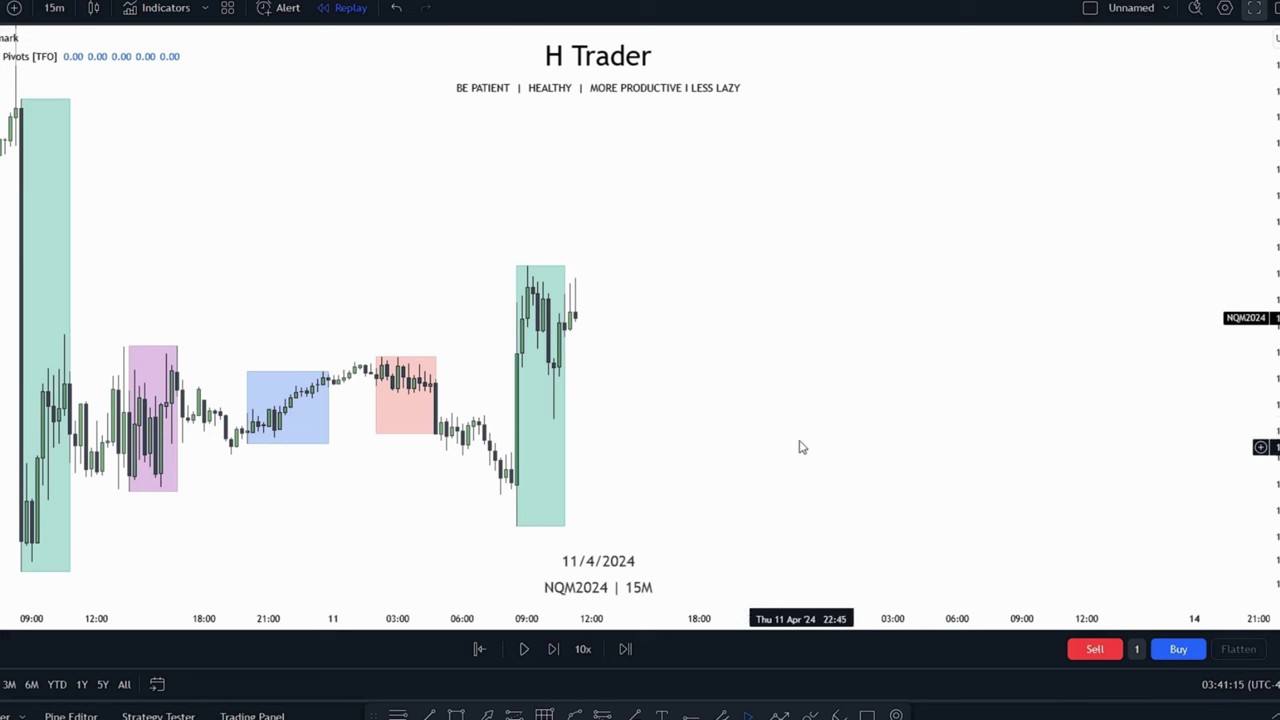
# Check the chart's time zone setting, and search the indicator library for "ICT killzones" without adding a script.
pyautogui.click(1243, 685)
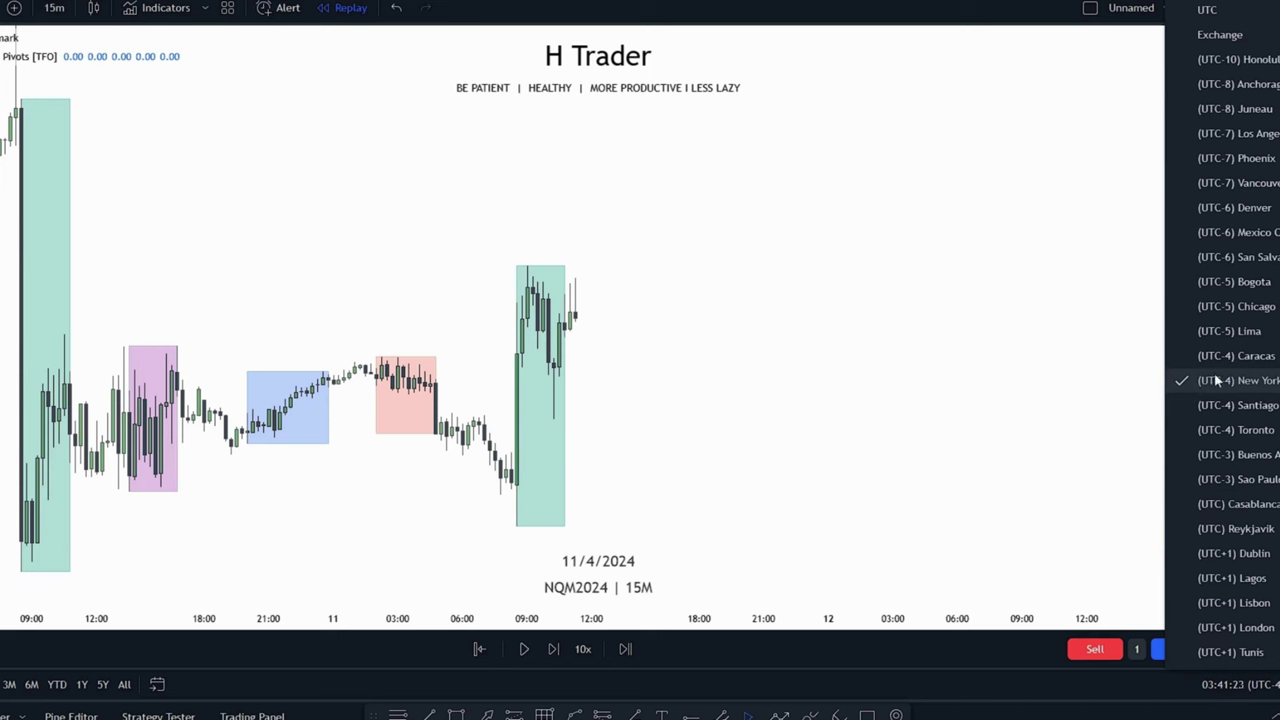
pyautogui.click(983, 376)
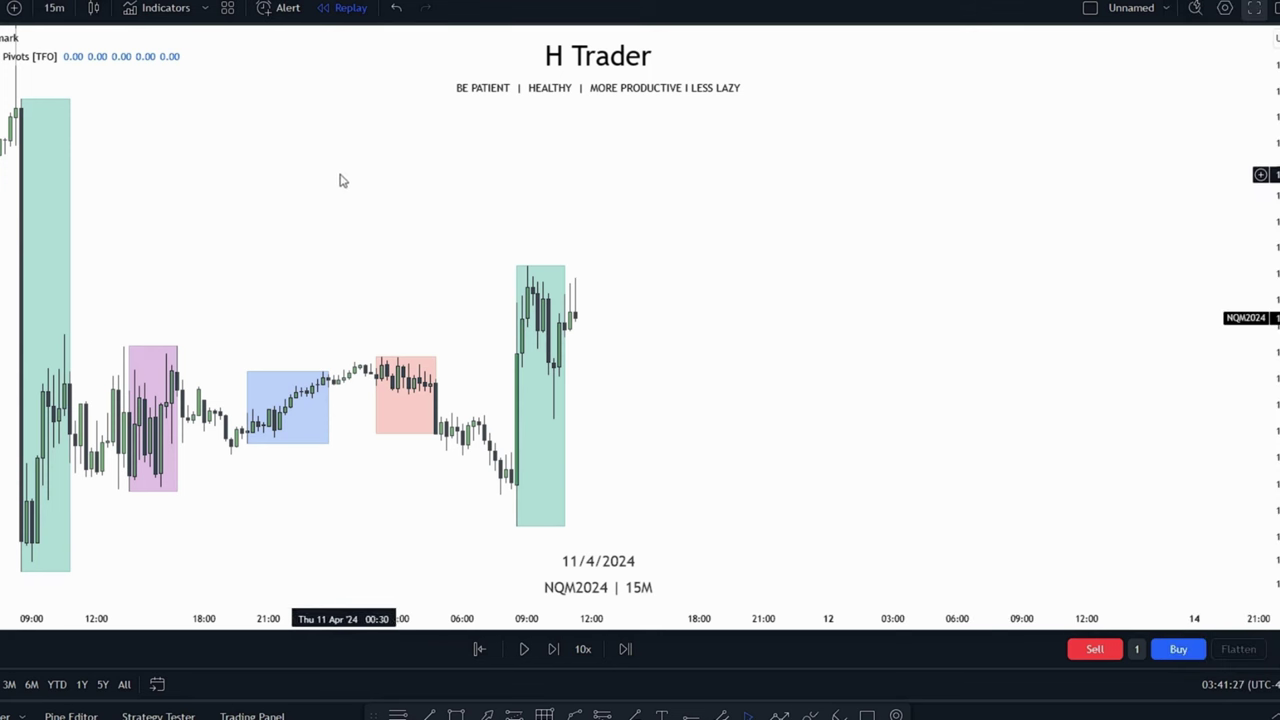
pyautogui.click(177, 11)
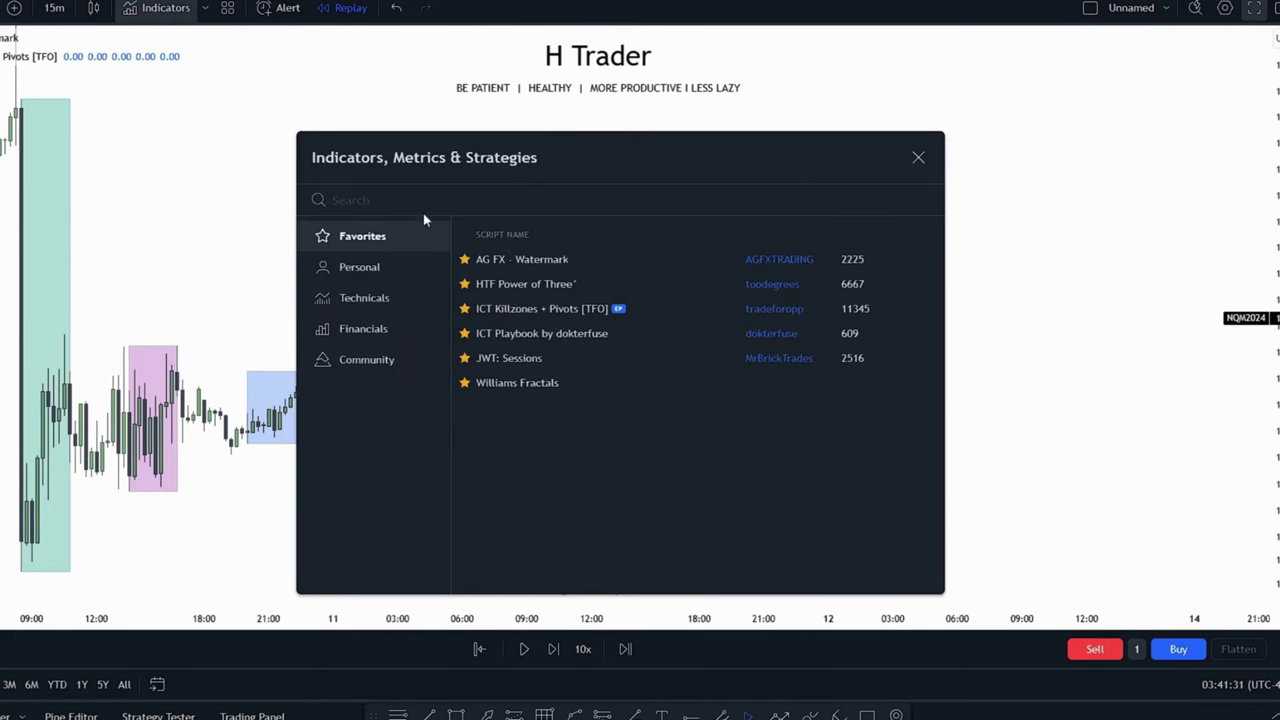
pyautogui.write('ICT killzones')
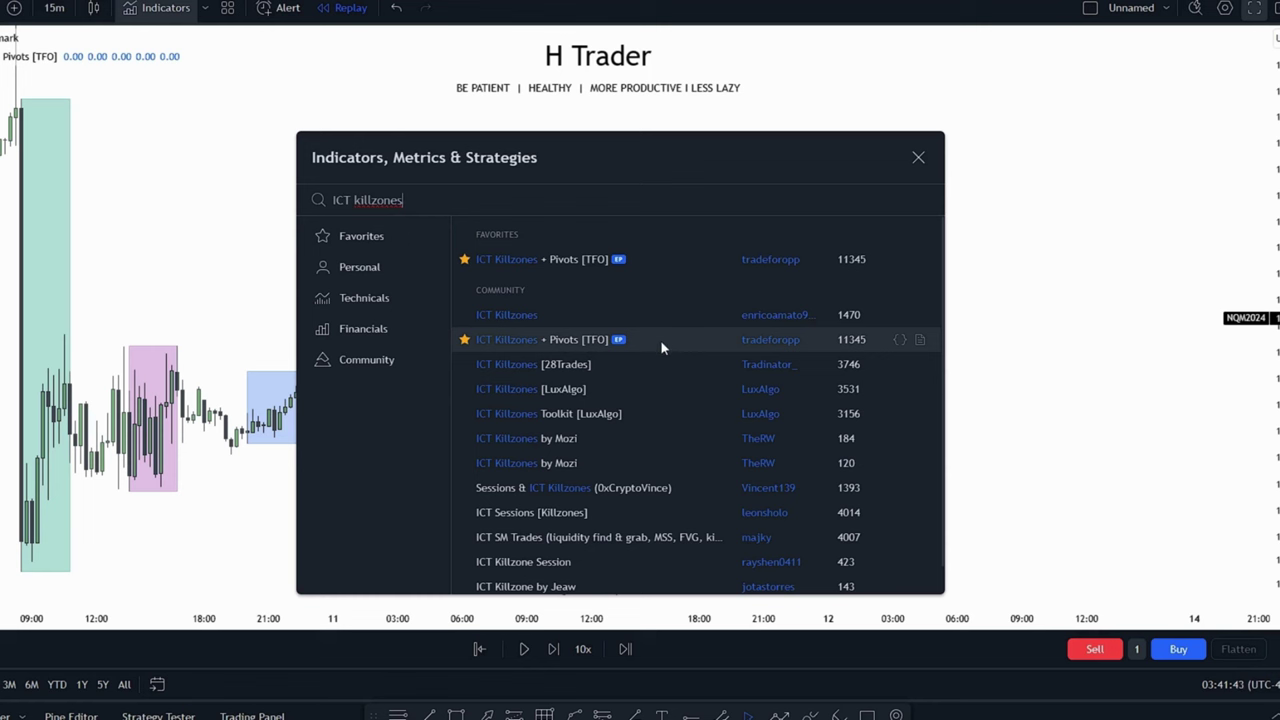
pyautogui.click(918, 158)
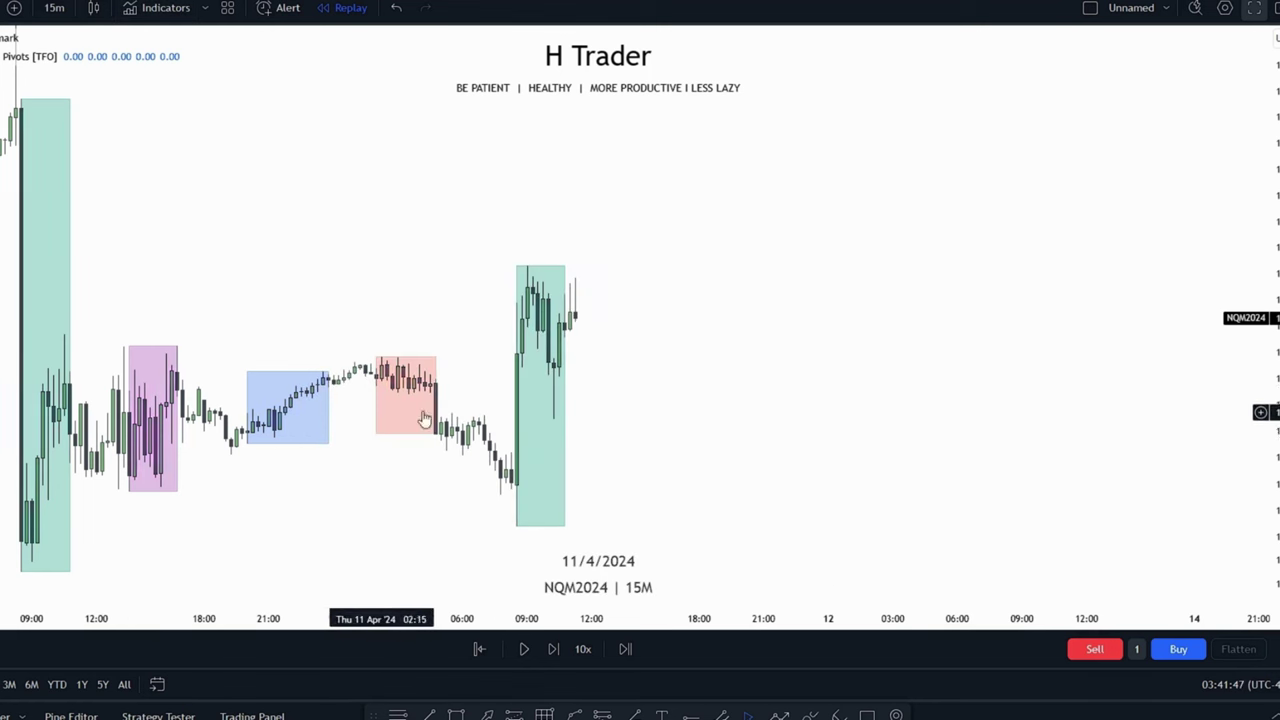
pyautogui.moveTo(662, 299); pyautogui.dragTo(707, 287)
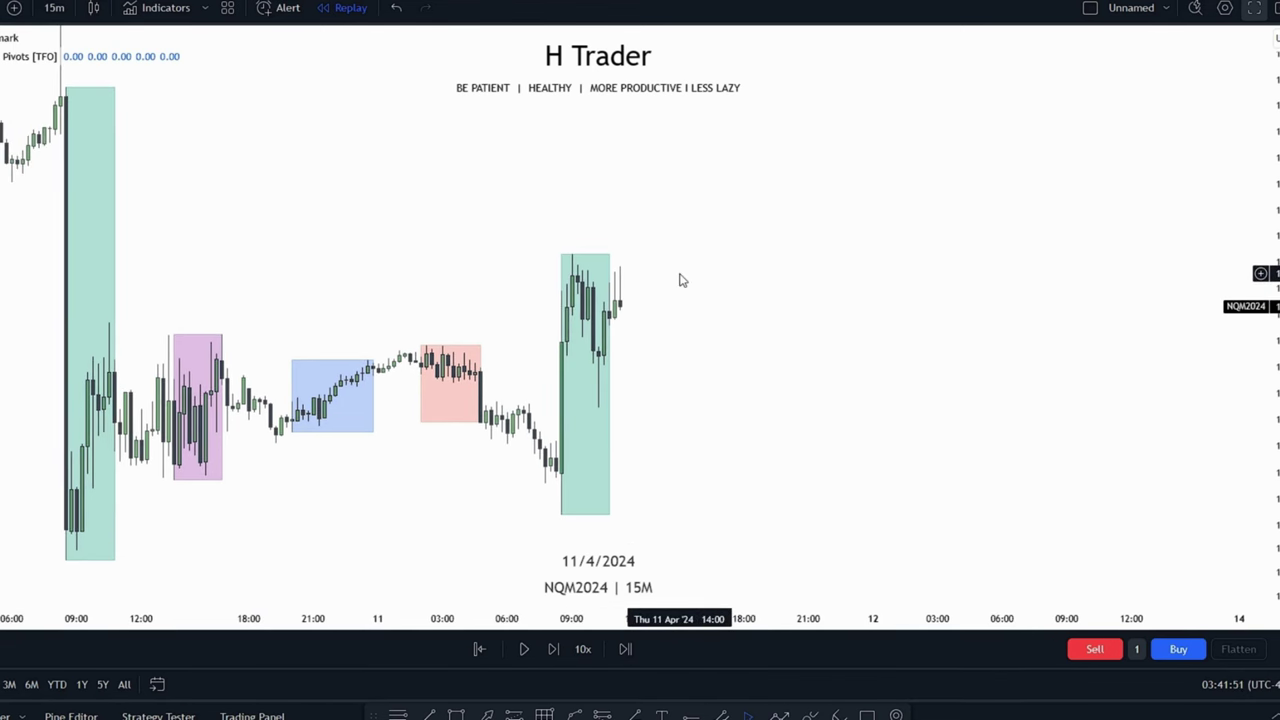
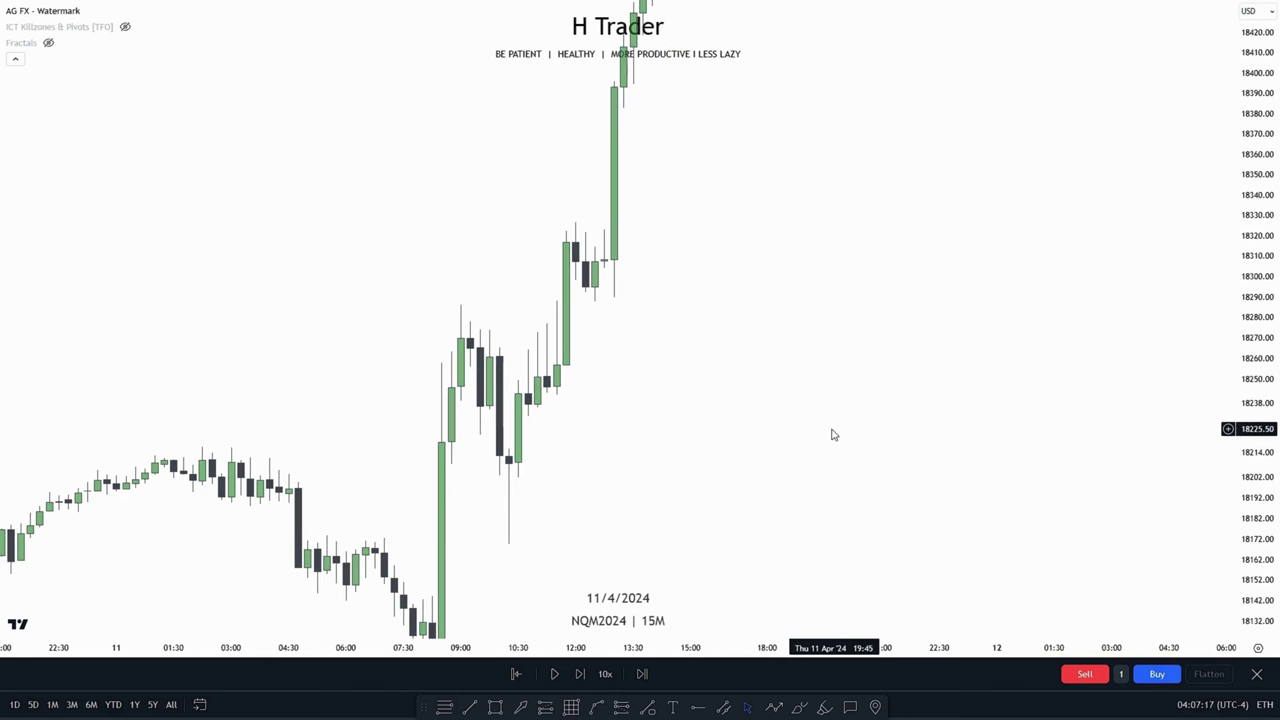
# Draw a rectangle over the price gap from 18235.00 to 18216.25, spanning 09:45 to 21:45 on 11 April, and delete it.
pyautogui.click(494, 706)
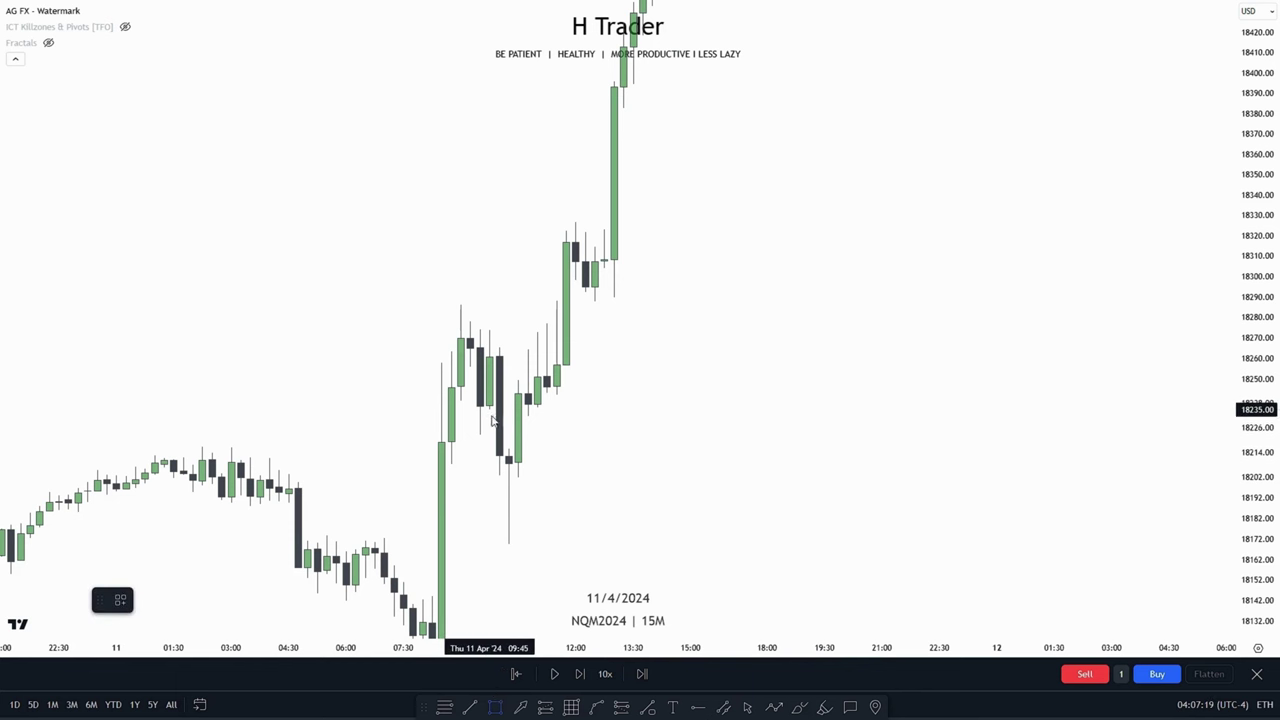
pyautogui.moveTo(489, 410)
pyautogui.mouseDown()
pyautogui.moveTo(823, 454)
pyautogui.moveTo(910, 449)
pyautogui.mouseUp()
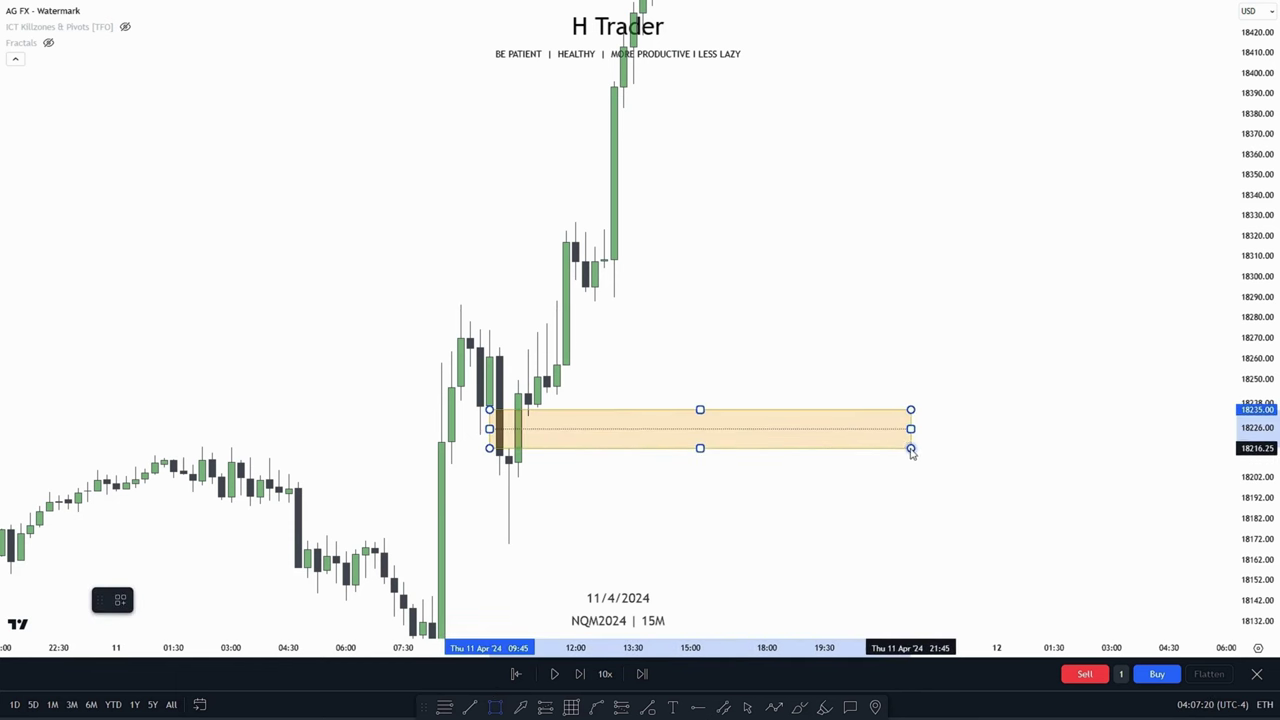
pyautogui.click(797, 514)
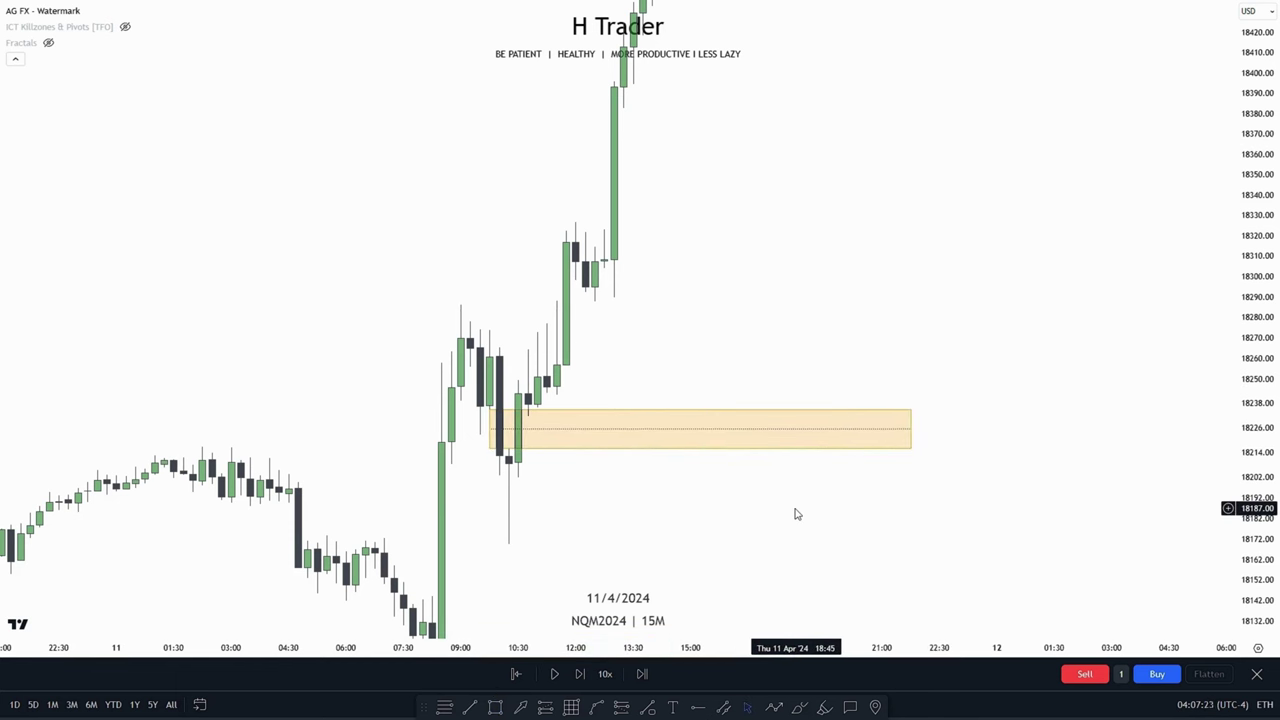
pyautogui.hscroll(1, 723, 526)
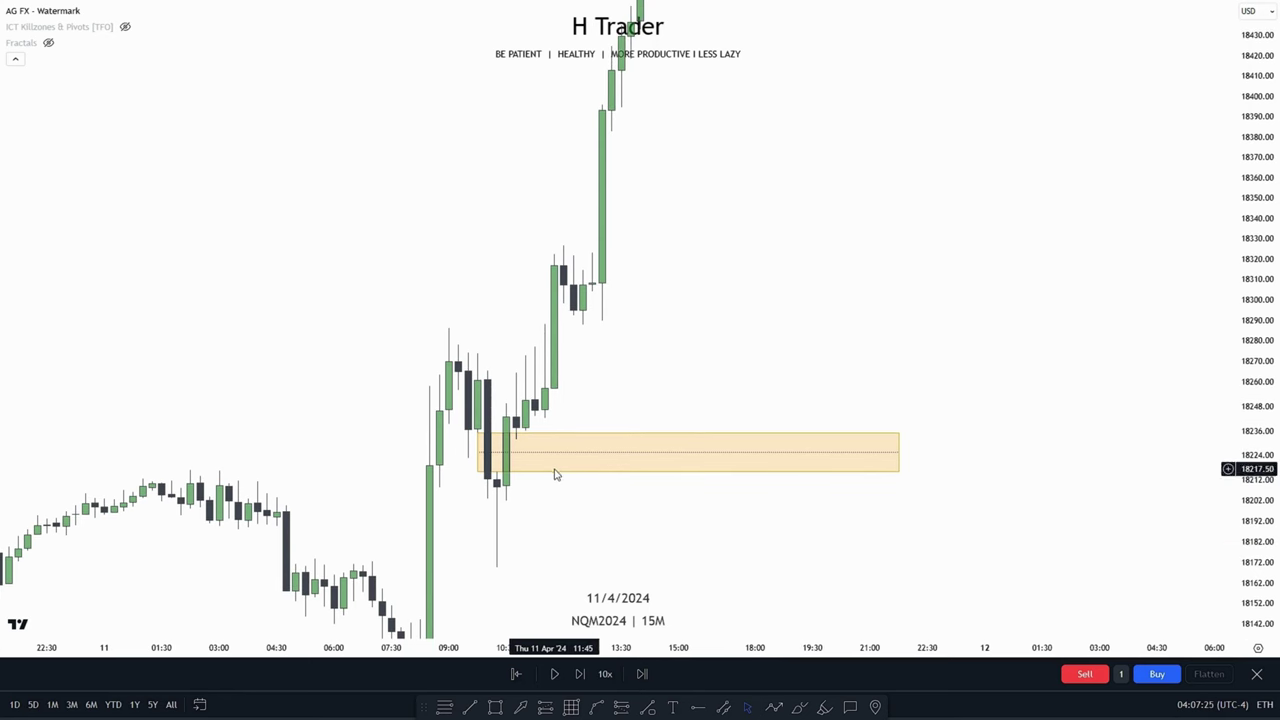
pyautogui.click(552, 475)
pyautogui.press('Delete')
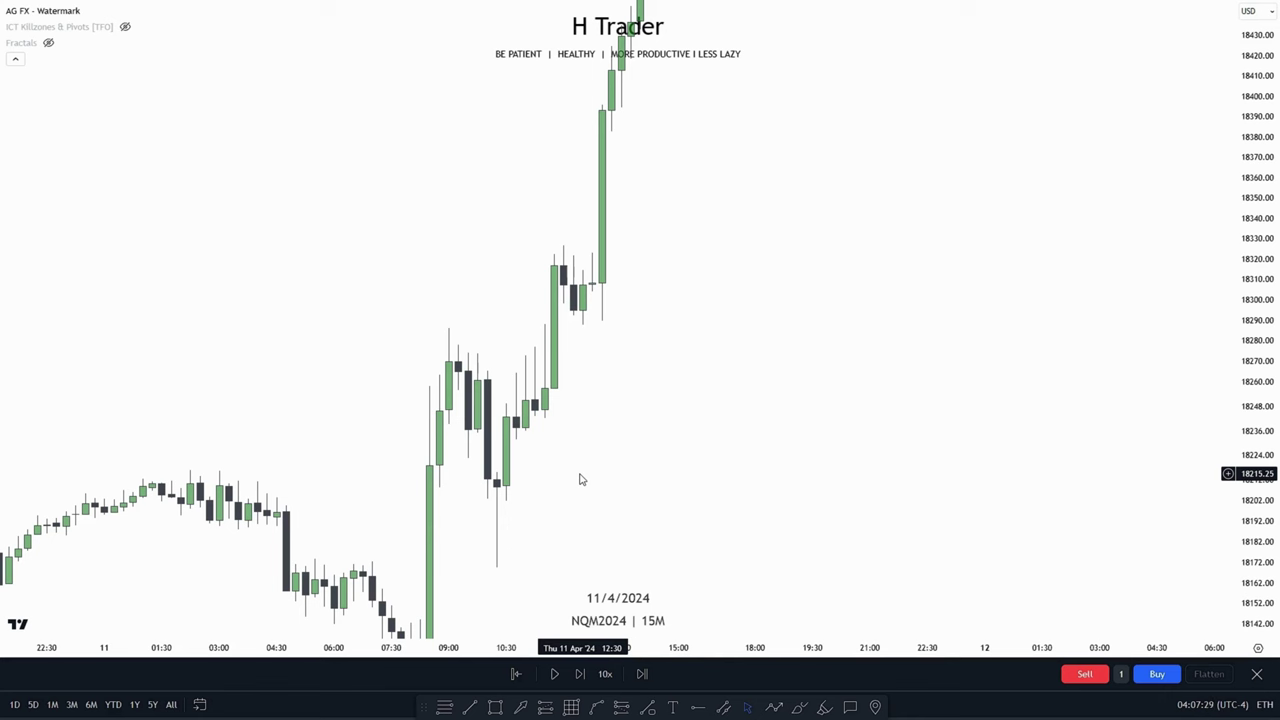
# Draw a rectangle over the higher price gap, from about 18298 down to 18288, starting around 11:30 on 11 April.
pyautogui.moveTo(606, 463); pyautogui.dragTo(546, 520)
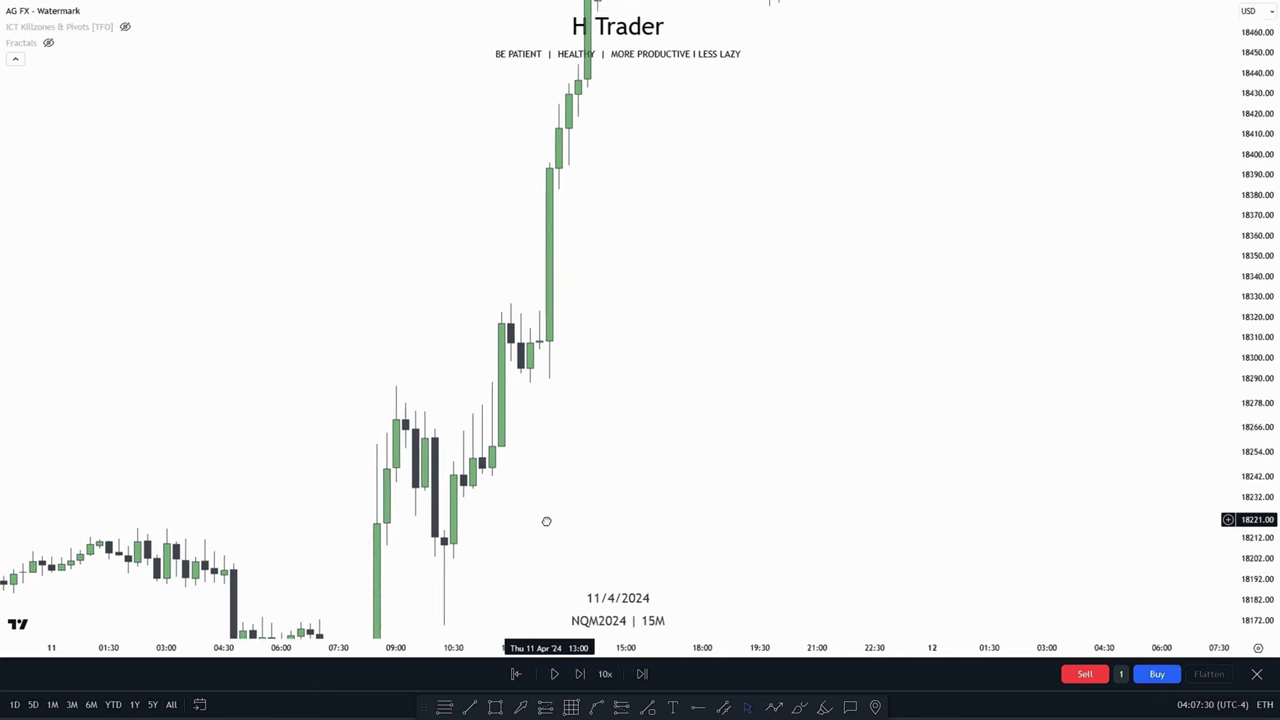
pyautogui.click(494, 707)
pyautogui.moveTo(483, 378)
pyautogui.mouseDown()
pyautogui.moveTo(515, 352)
pyautogui.moveTo(511, 390)
pyautogui.moveTo(490, 368)
pyautogui.moveTo(510, 364)
pyautogui.moveTo(492, 380)
pyautogui.moveTo(503, 382)
pyautogui.moveTo(623, 388)
pyautogui.mouseUp()
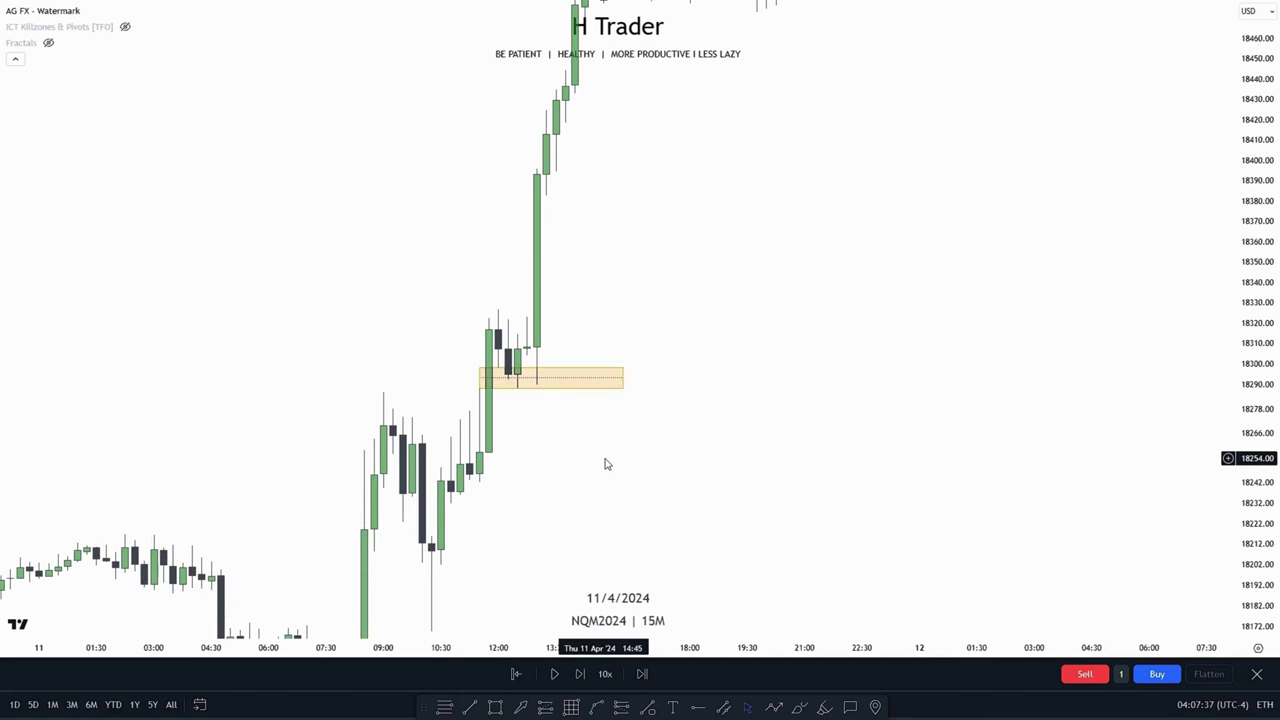
pyautogui.moveTo(605, 464); pyautogui.dragTo(666, 337)
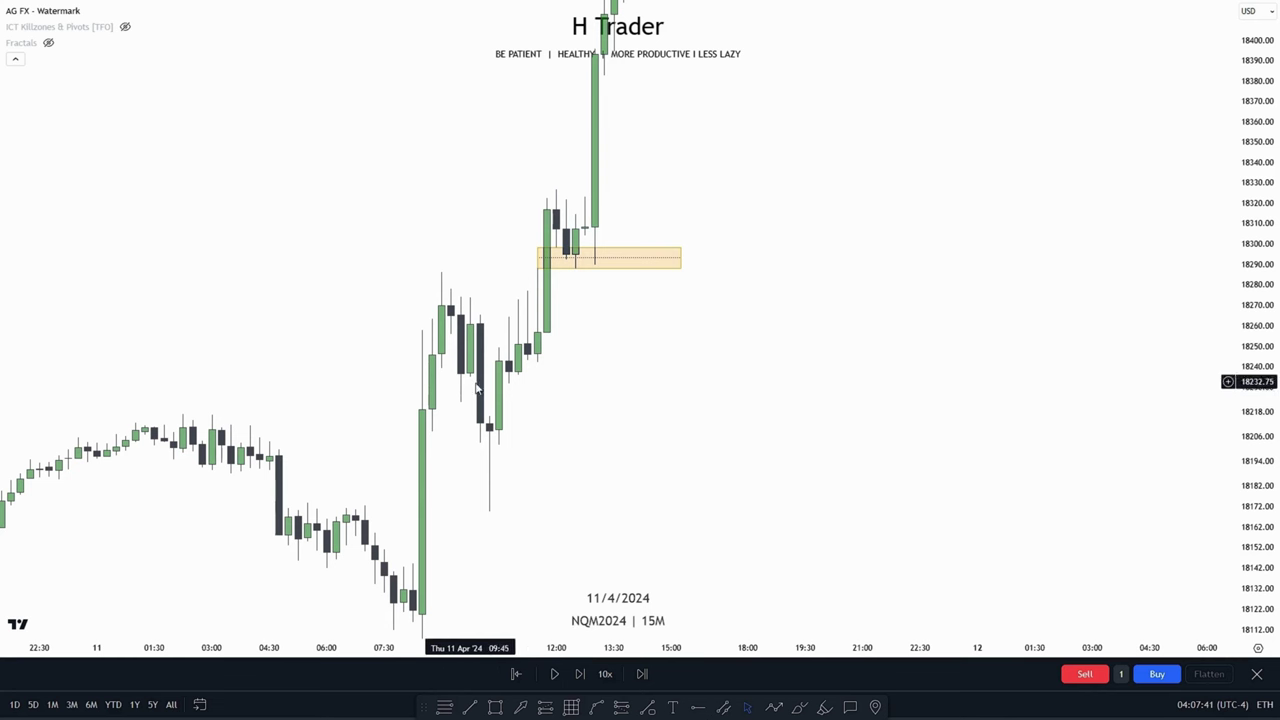
pyautogui.moveTo(729, 373); pyautogui.dragTo(674, 460)
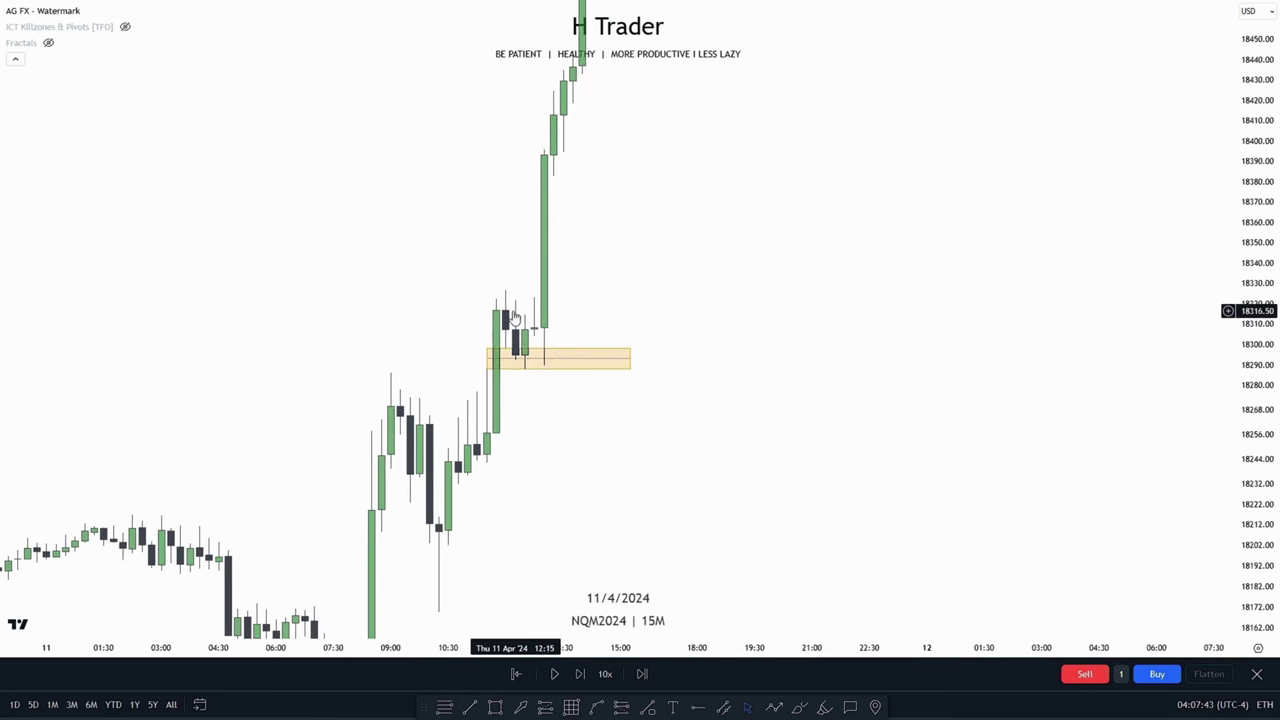